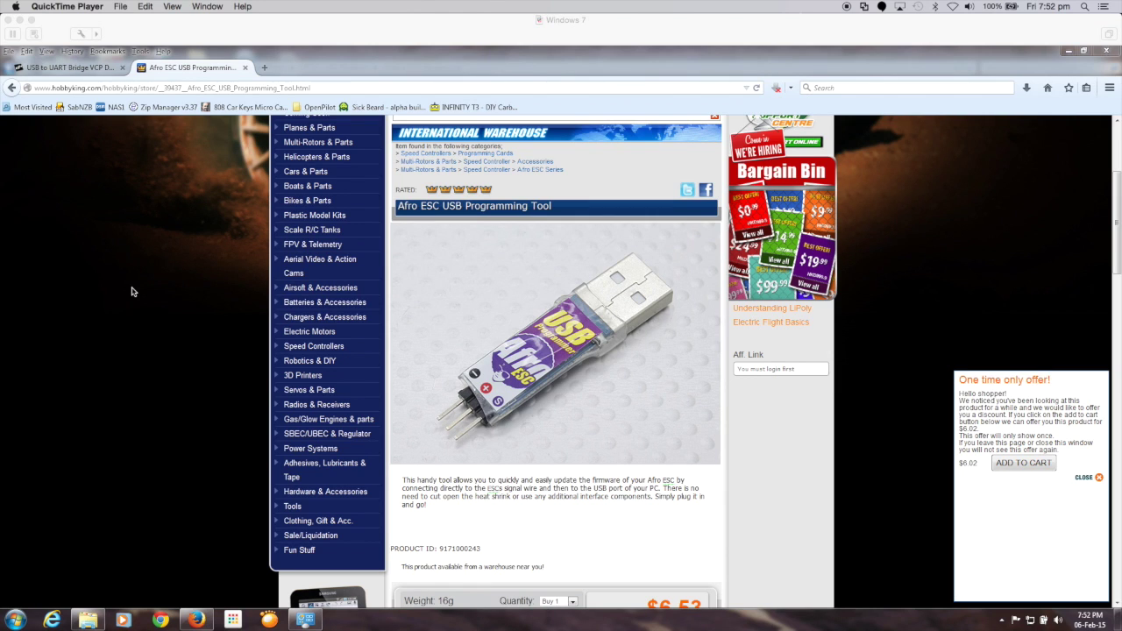
Step: Focus the VM window and close the 'One time only offer' popup on HobbyKing
left_click(1099, 480)
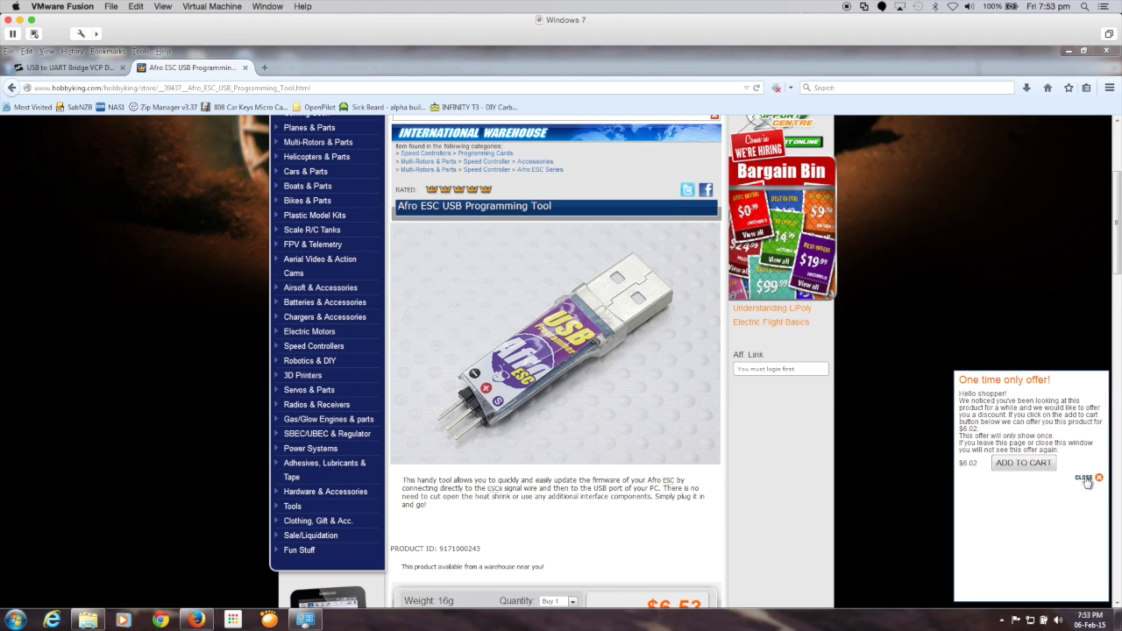
left_click(1093, 479)
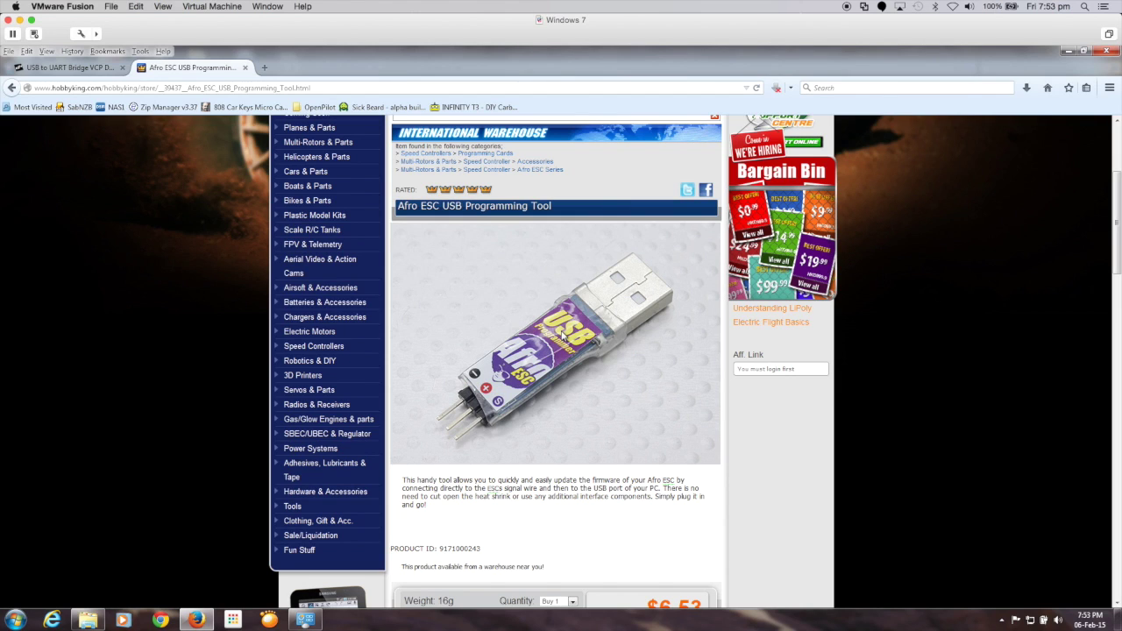
Step: Go to Devices and Printers from the Start menu to see the COM6 CP2102 bridge
left_click(16, 620)
left_click(191, 512)
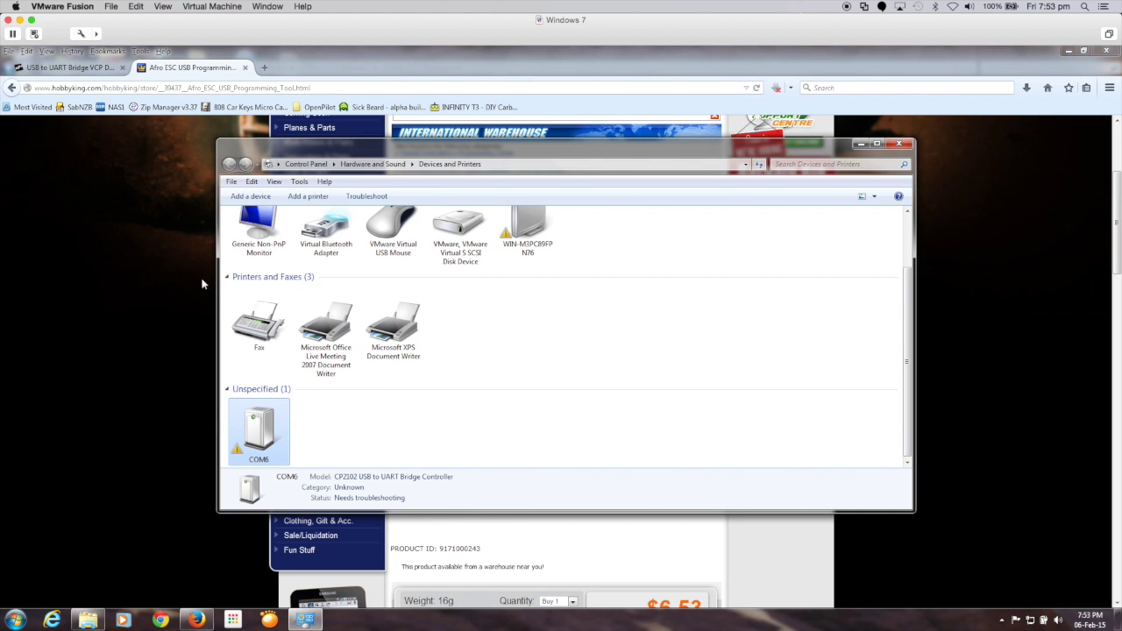
Step: Show the Silicon Labs CP210x VCP driver page, select its address, then switch to the extracted driver folder
left_click(78, 70)
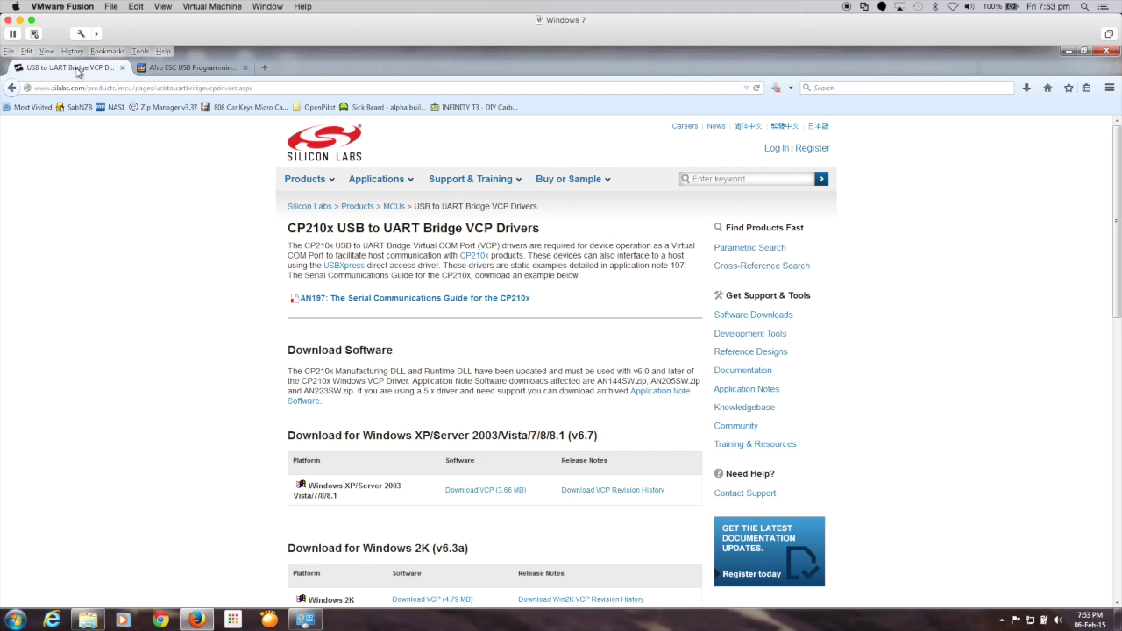
left_click_drag(46, 87, 263, 89)
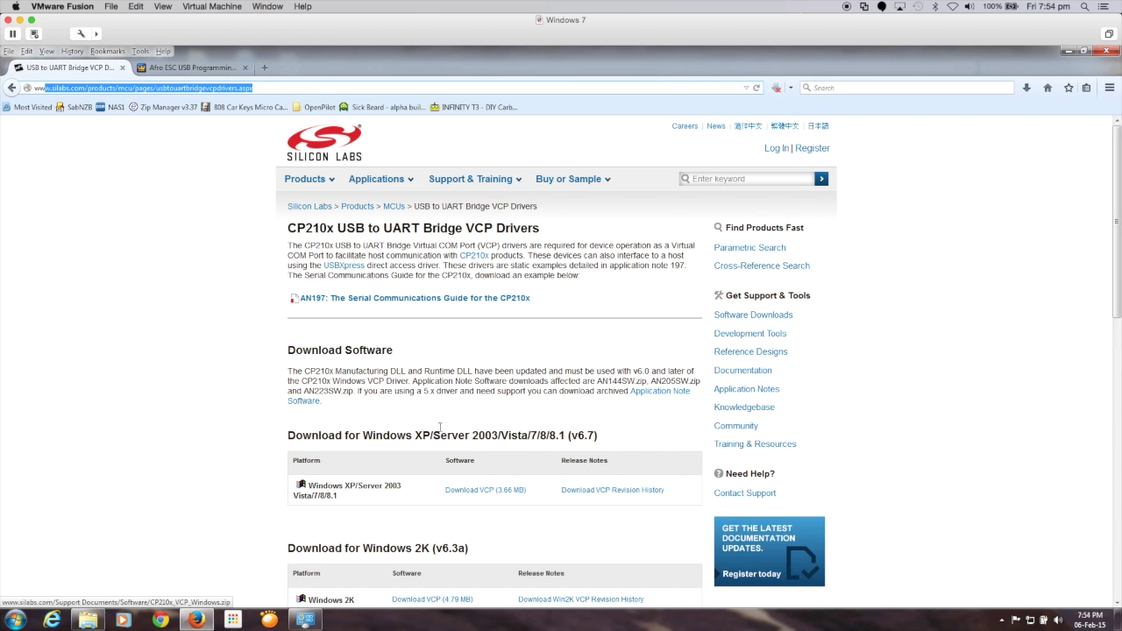
left_click(87, 620)
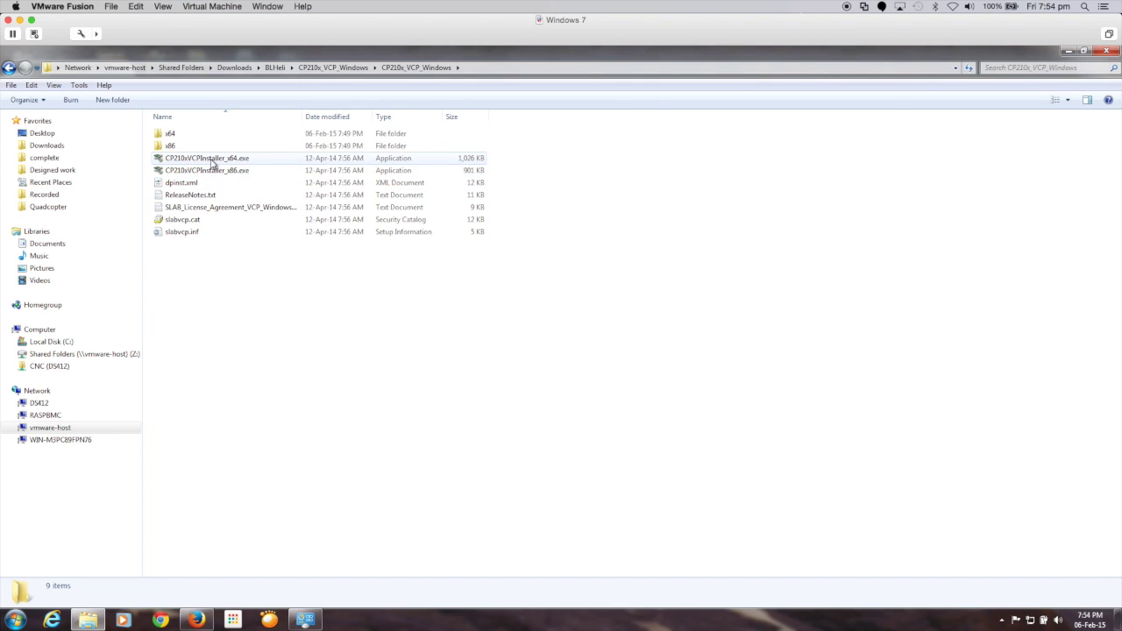
Step: Try the x64 CP210x installer, then install the driver with the x86 installer, accepting the licence
double_click(212, 159)
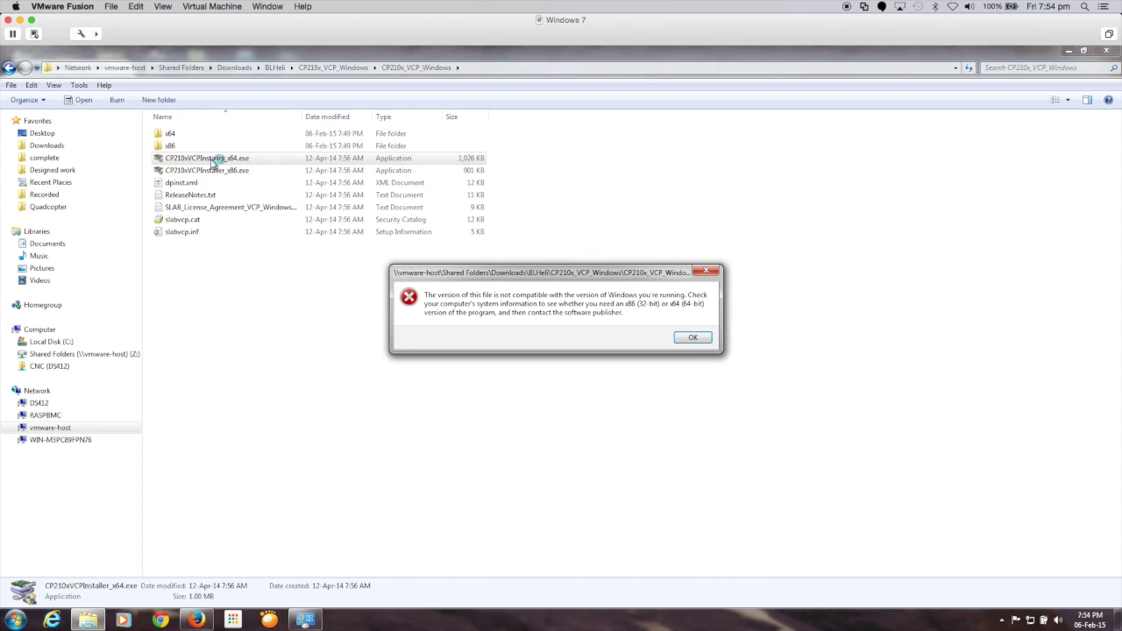
left_click(689, 339)
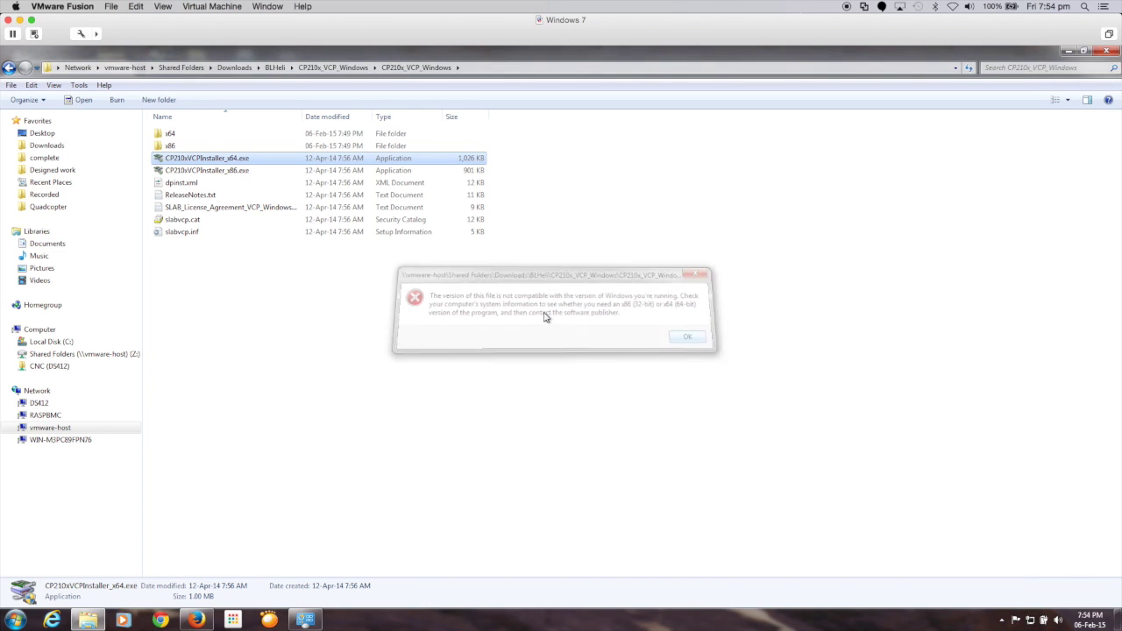
double_click(201, 171)
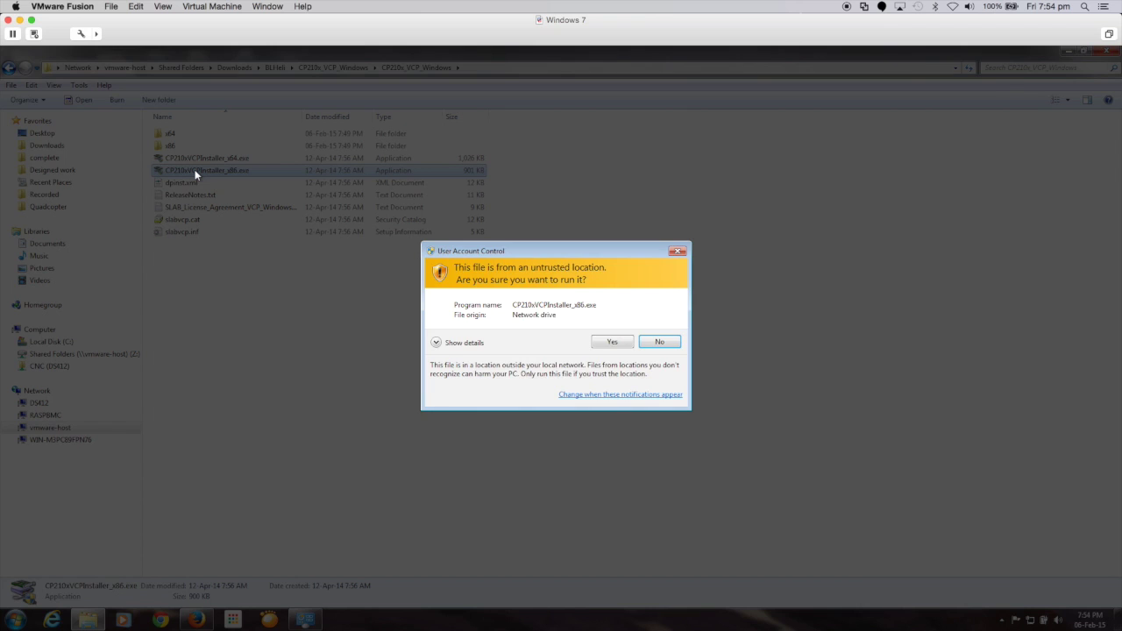
left_click(613, 342)
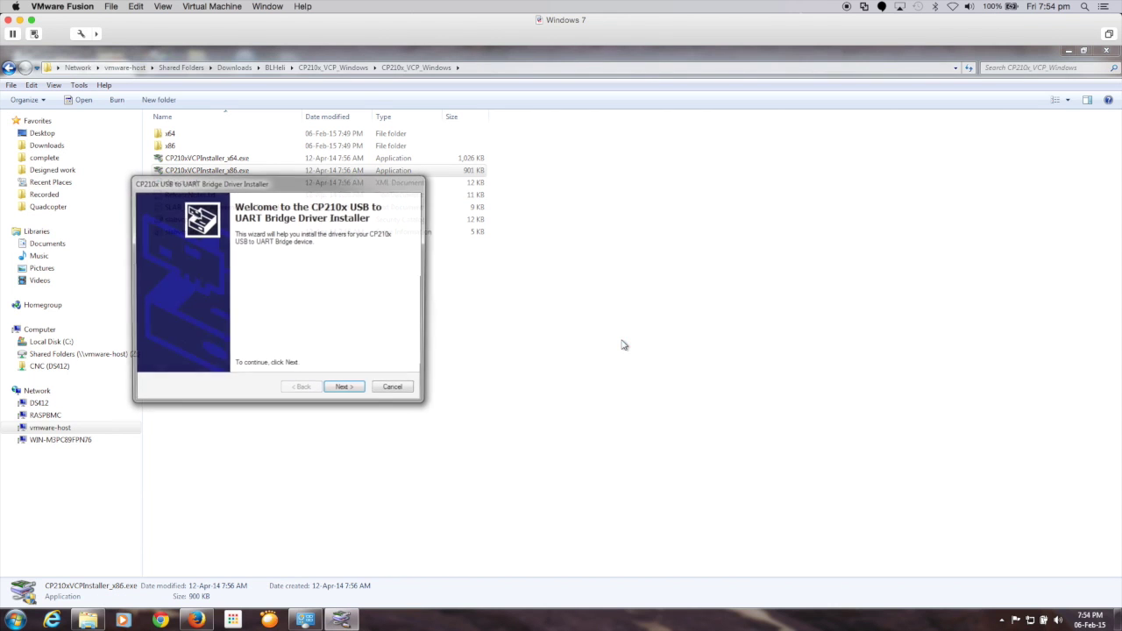
left_click(347, 390)
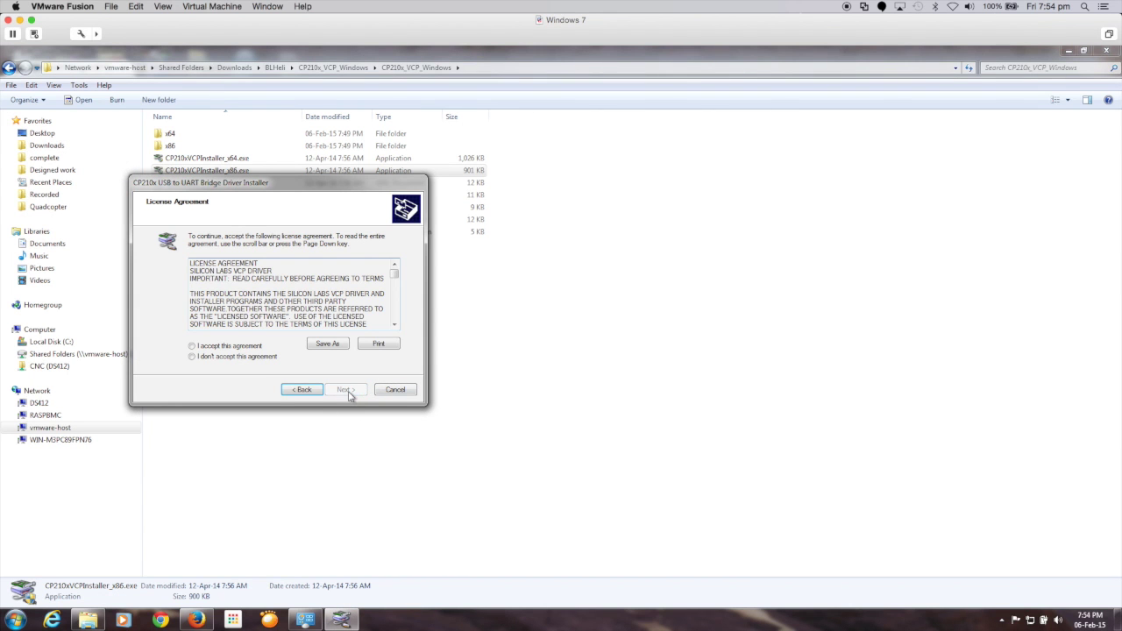
left_click(244, 345)
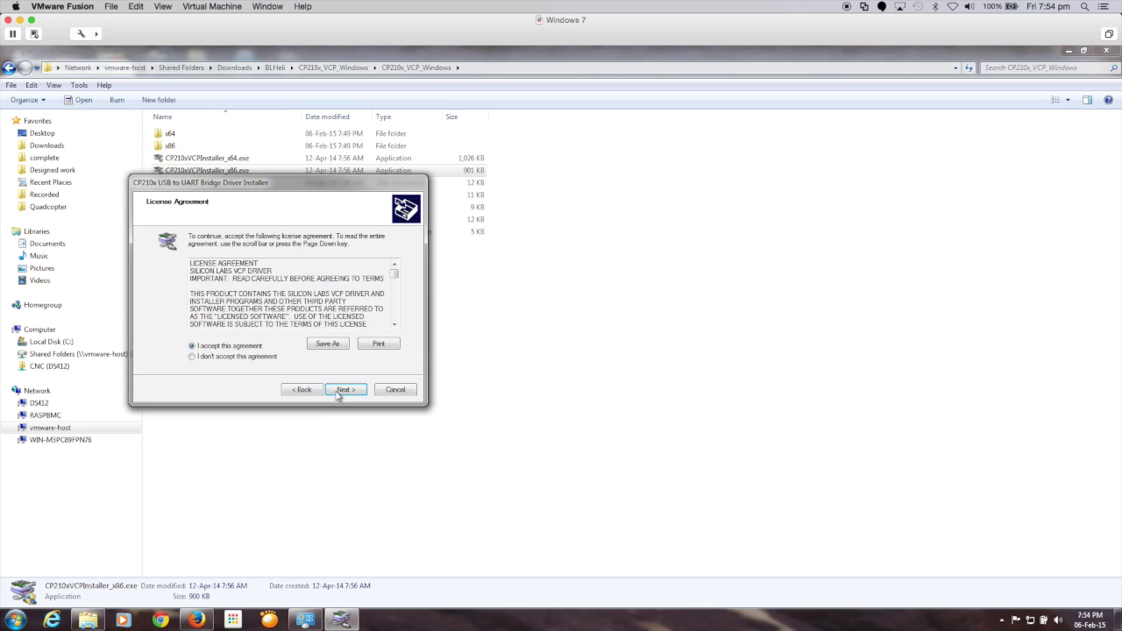
left_click(346, 391)
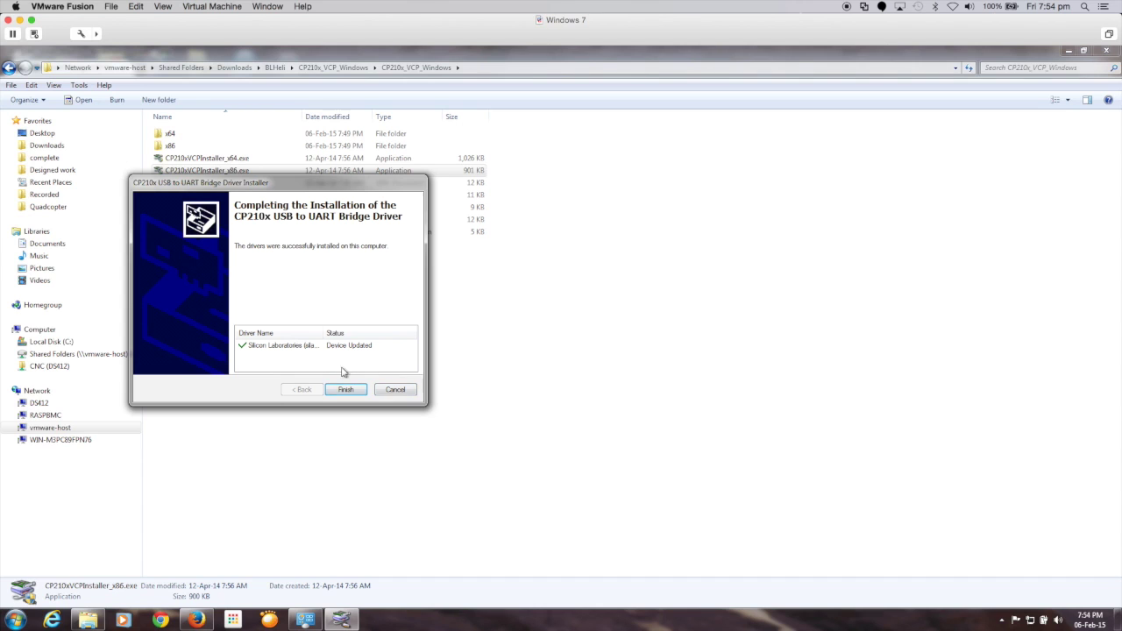
Step: Finish the driver installer and bring Devices and Printers back showing the CP210x bridge on COM10
left_click(345, 389)
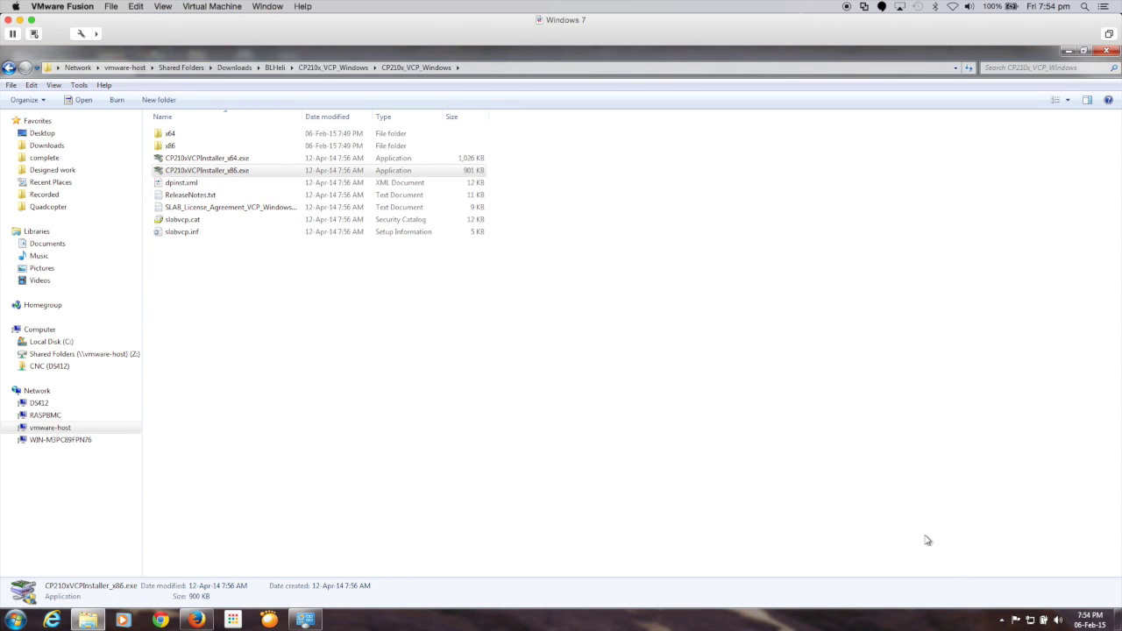
left_click(1003, 620)
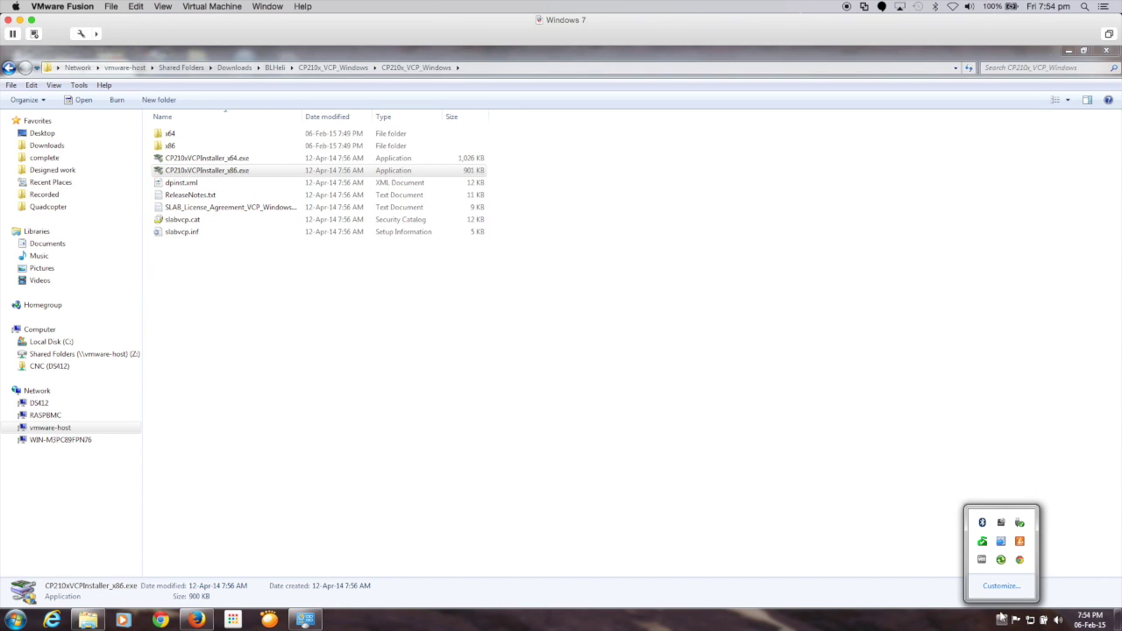
left_click(1020, 523)
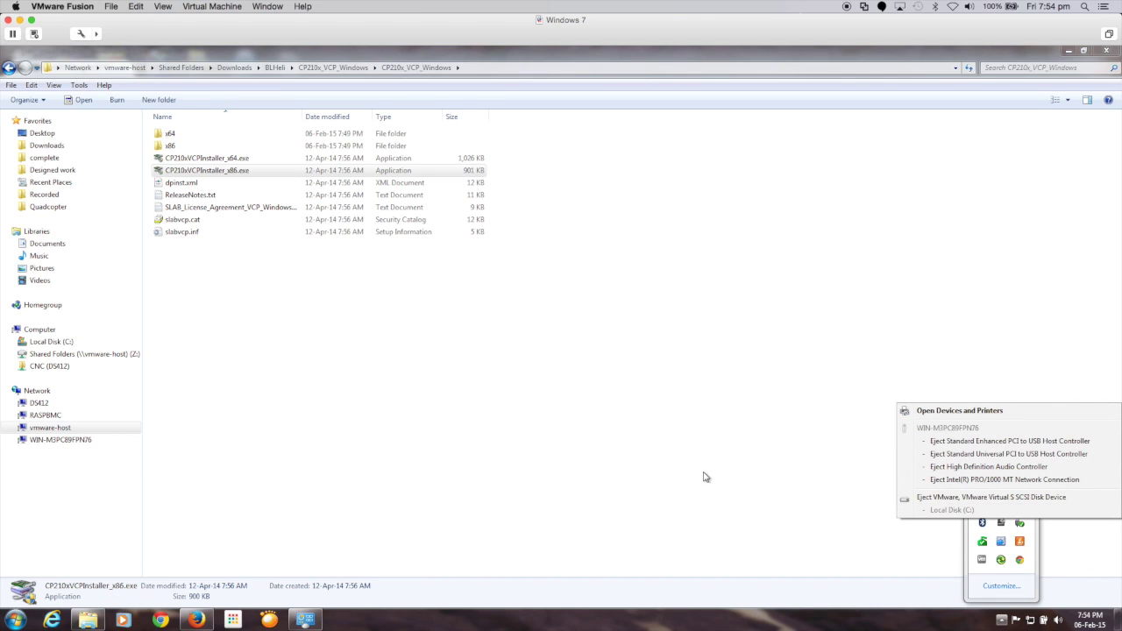
left_click(565, 472)
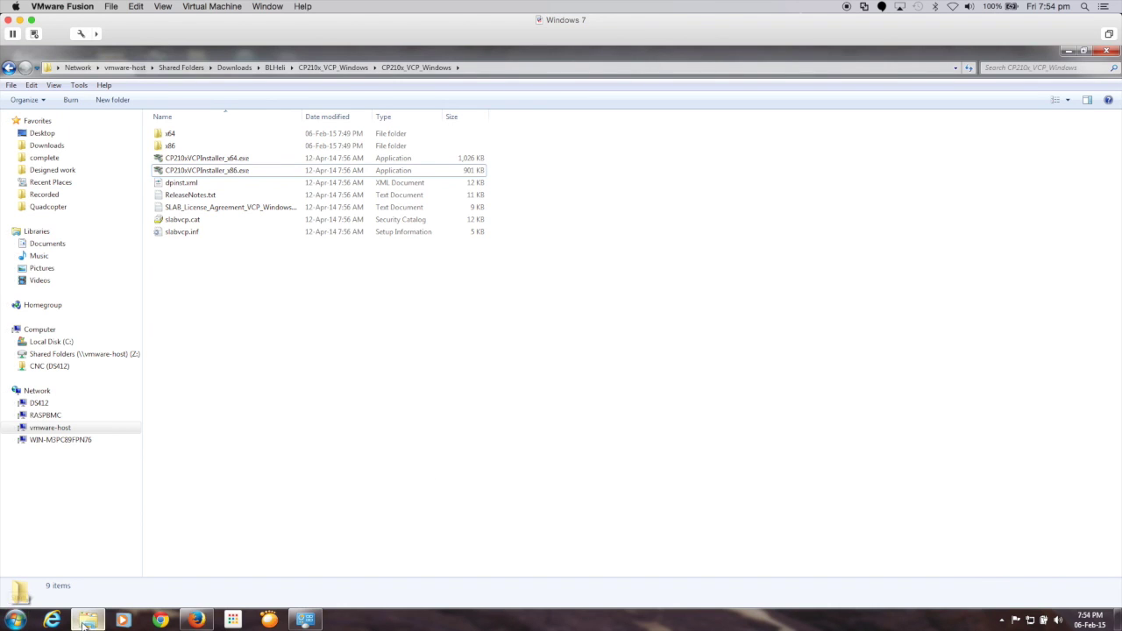
left_click(305, 620)
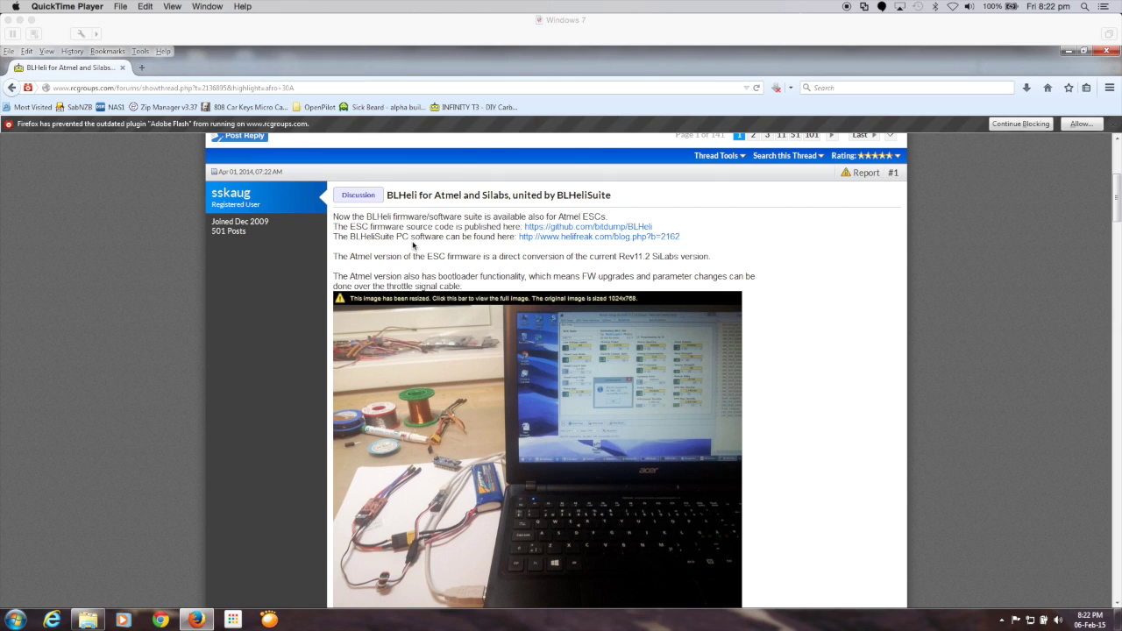
Step: Follow the helifreak BLHeliSuite link down to the MediaFire folder with BLHeliSuiteBeta13000/13001 zips
left_click(635, 245)
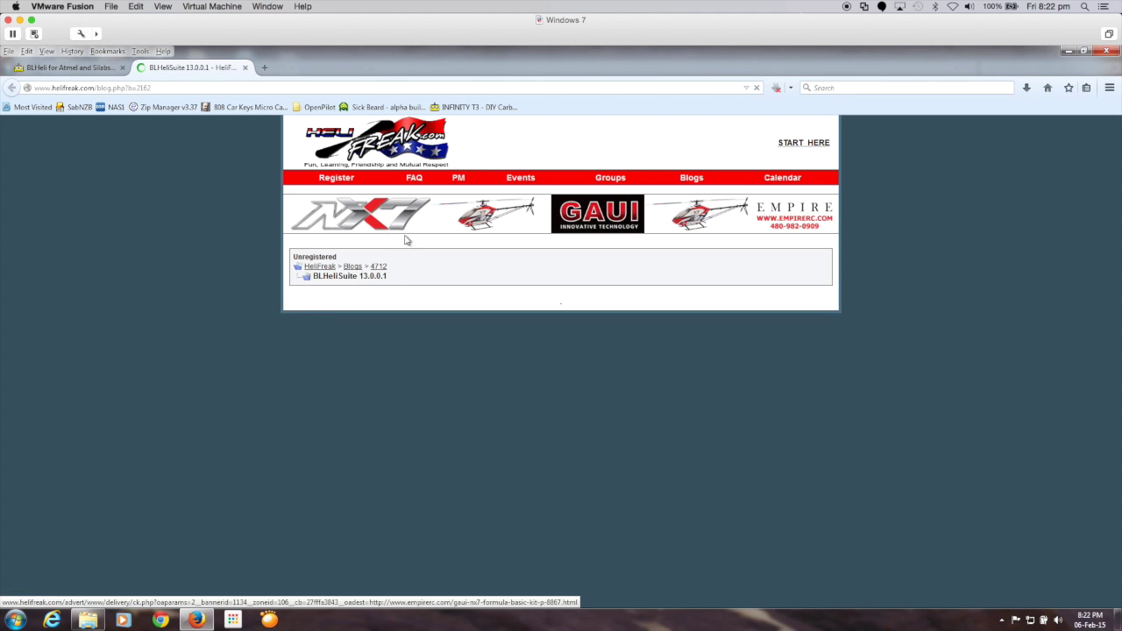
scroll(616, 415, "down", 3)
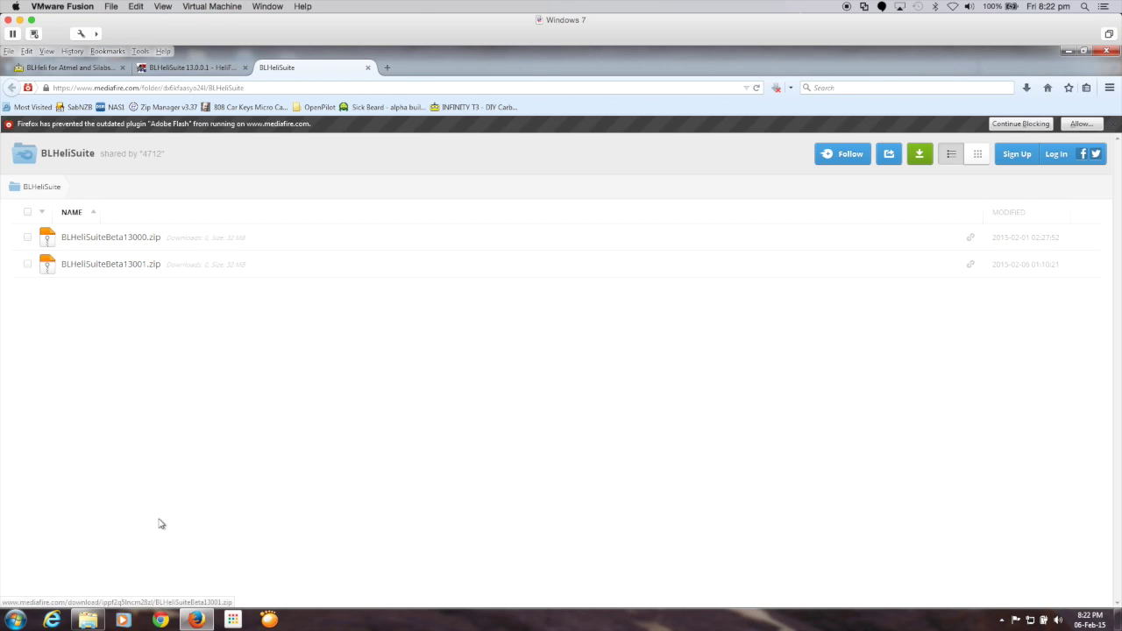
Step: Launch BLHeliSuite.exe from the BLHeliSuiteBeta13001 folder, allowing it past the security warning
left_click(88, 620)
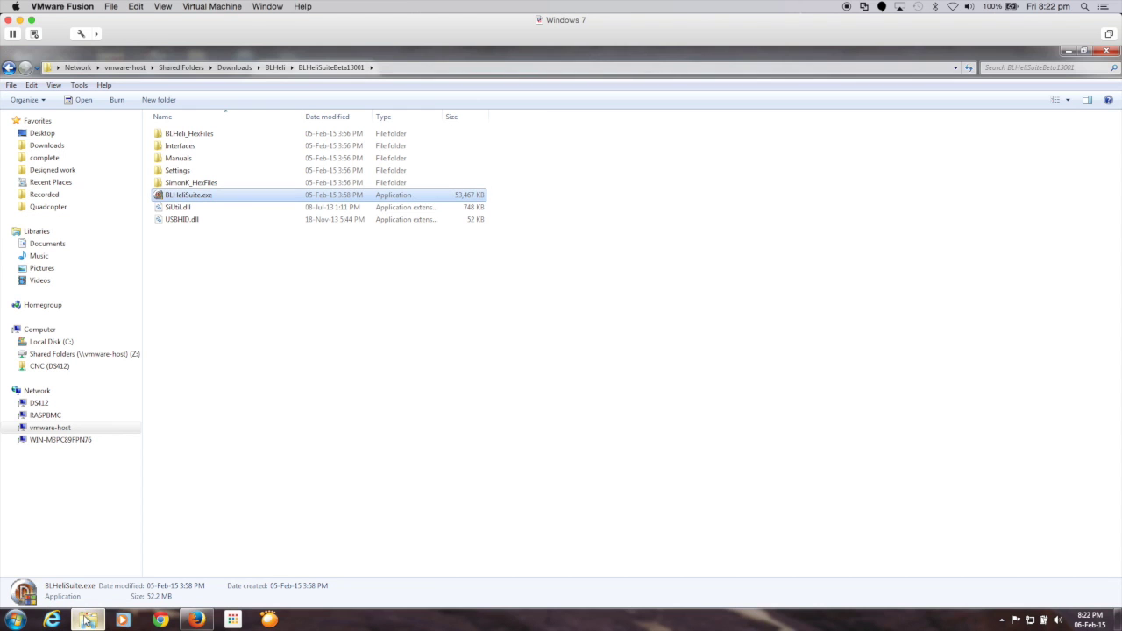
double_click(201, 195)
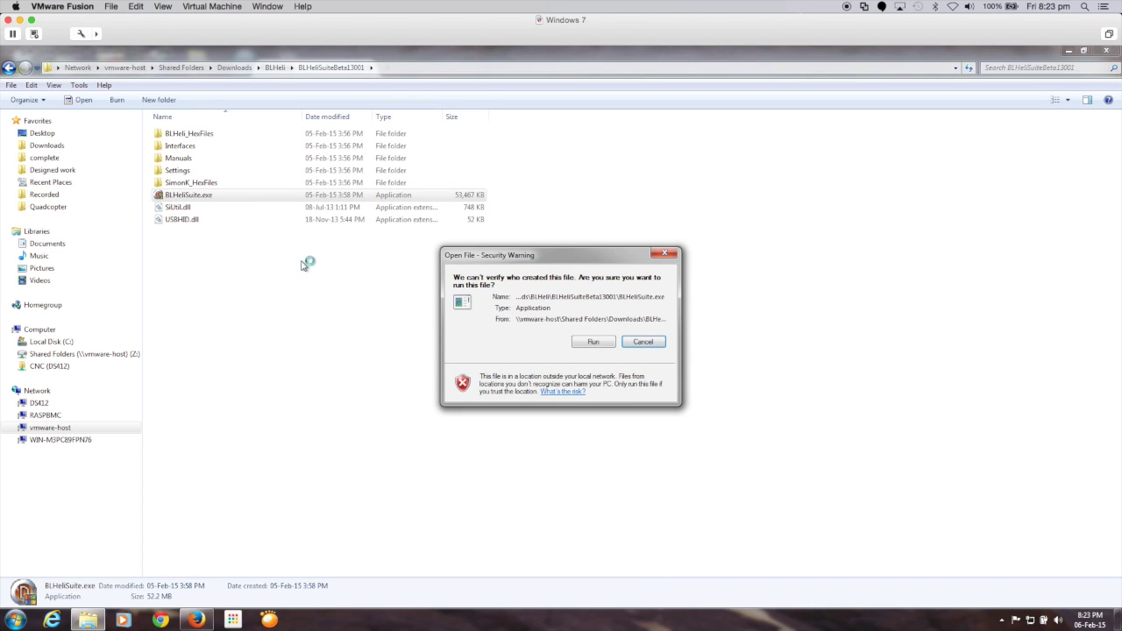
left_click(598, 344)
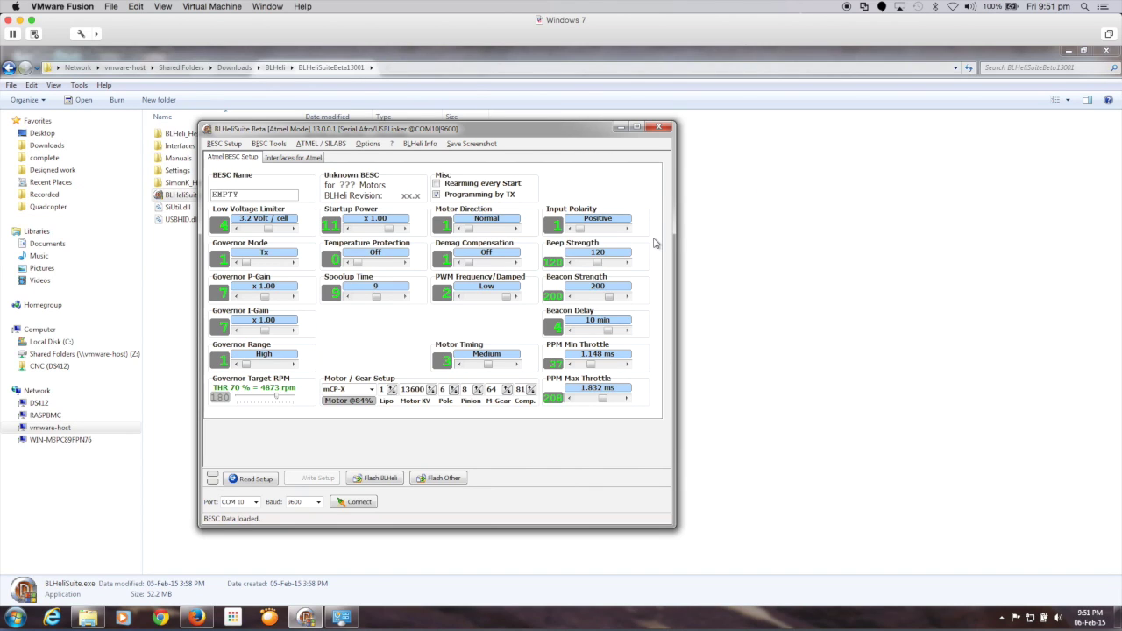
mouse_move(408, 213)
Step: Choose ATMEL 'Afro ESC USB Prog. Tool' / 'Turnigy USB Linker' as the programming interface
left_click(324, 144)
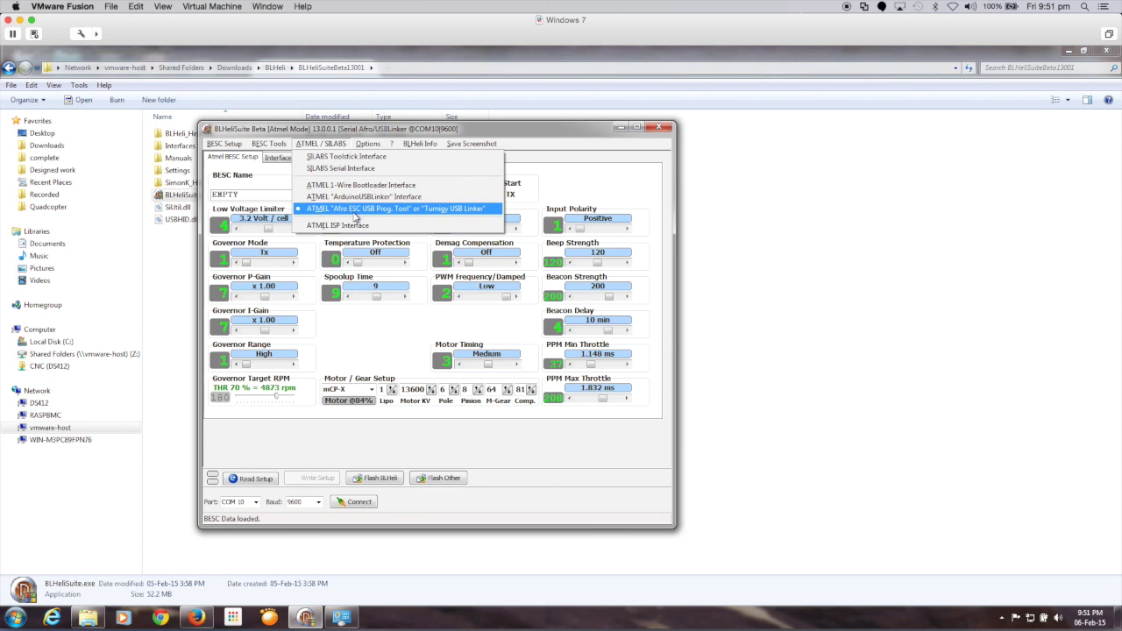
left_click(355, 208)
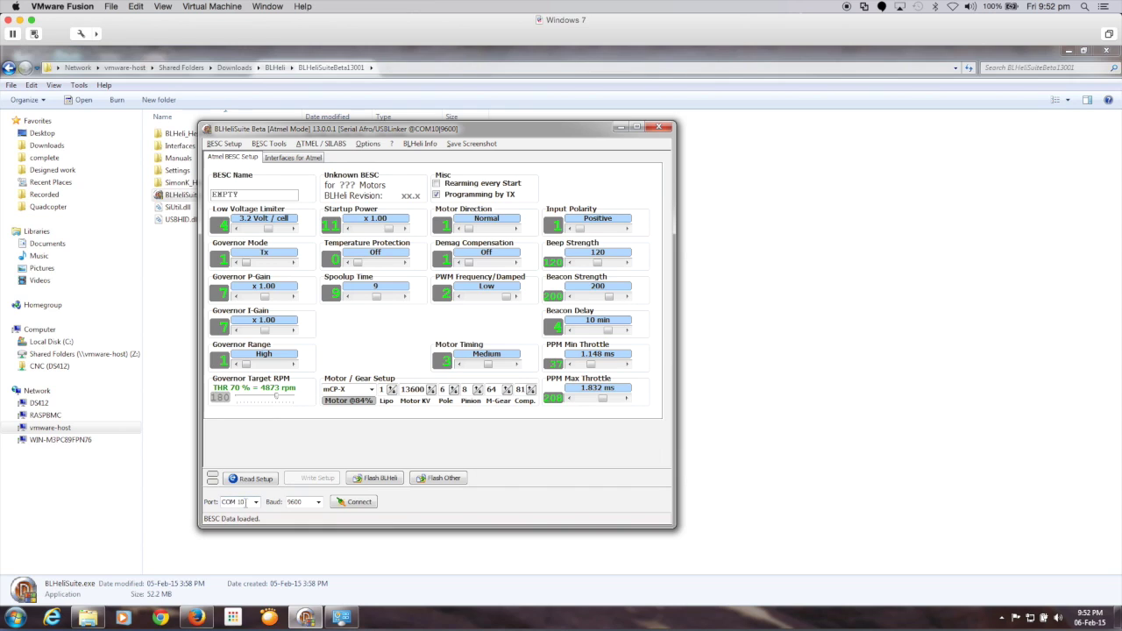
Step: Select COM10 as the port and confirm in Devices and Printers it is the CP210x bridge
left_click(256, 503)
left_click(256, 503)
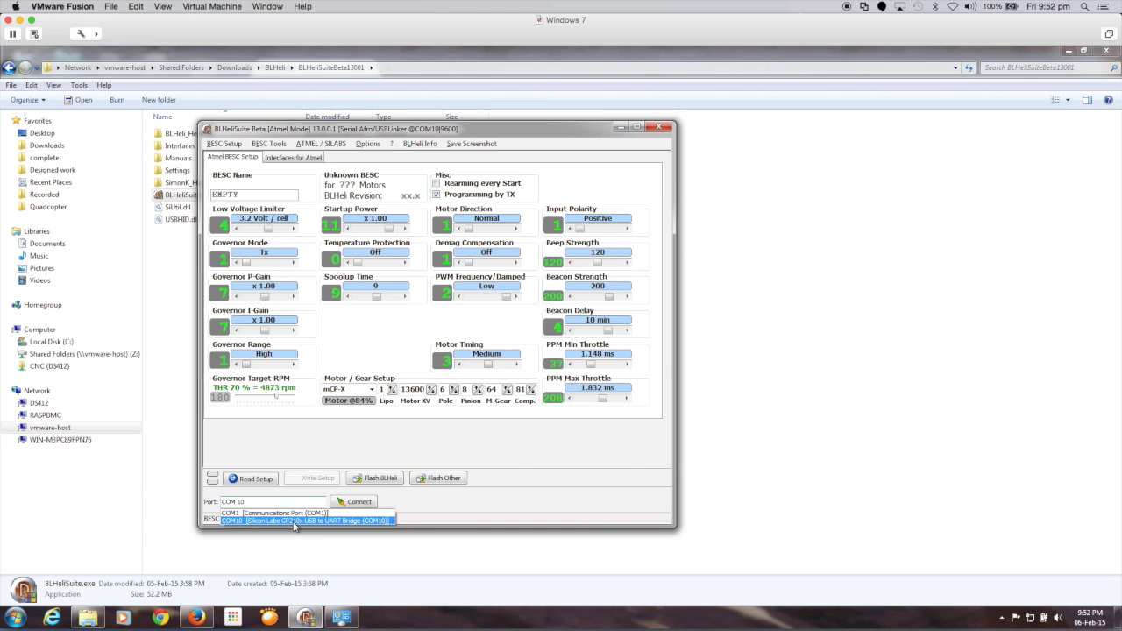
left_click(295, 521)
left_click(342, 619)
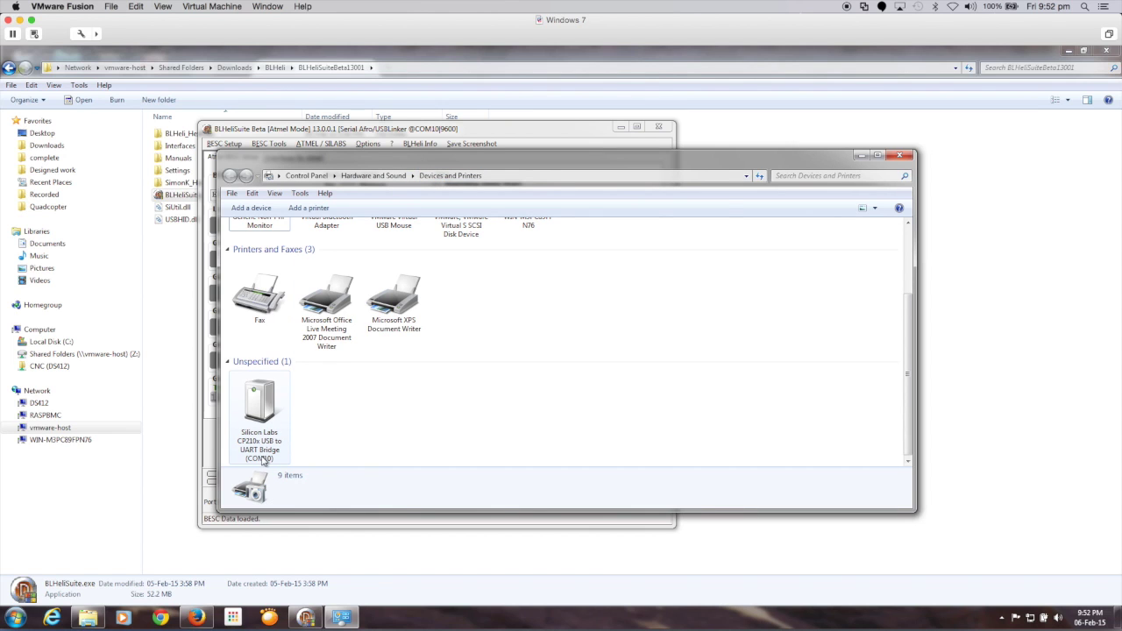
left_click(862, 155)
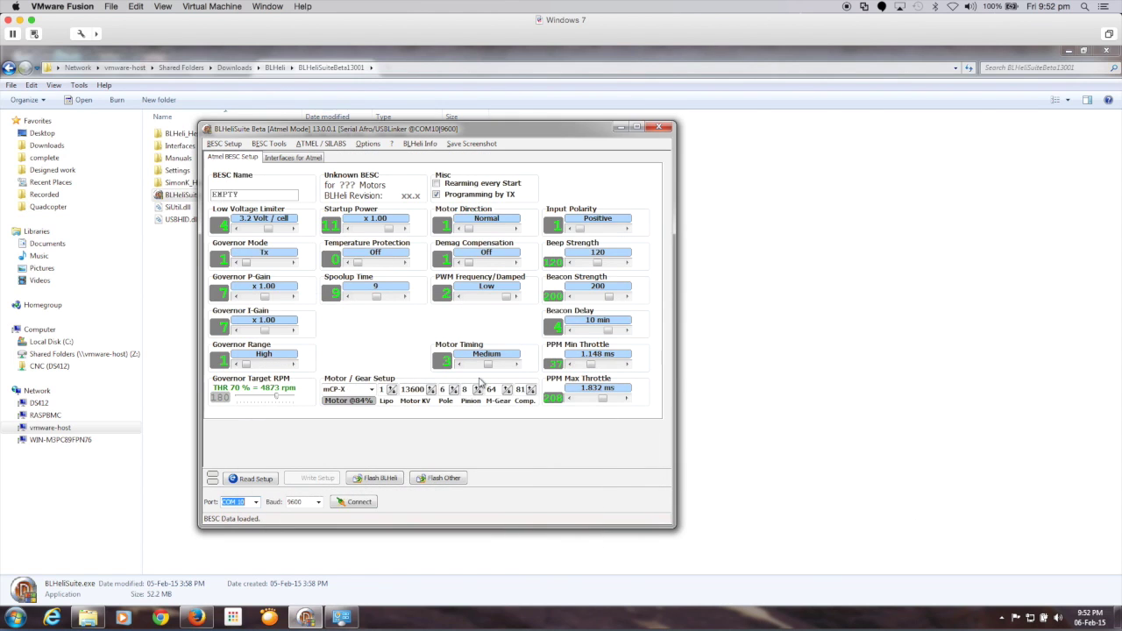
left_click(360, 504)
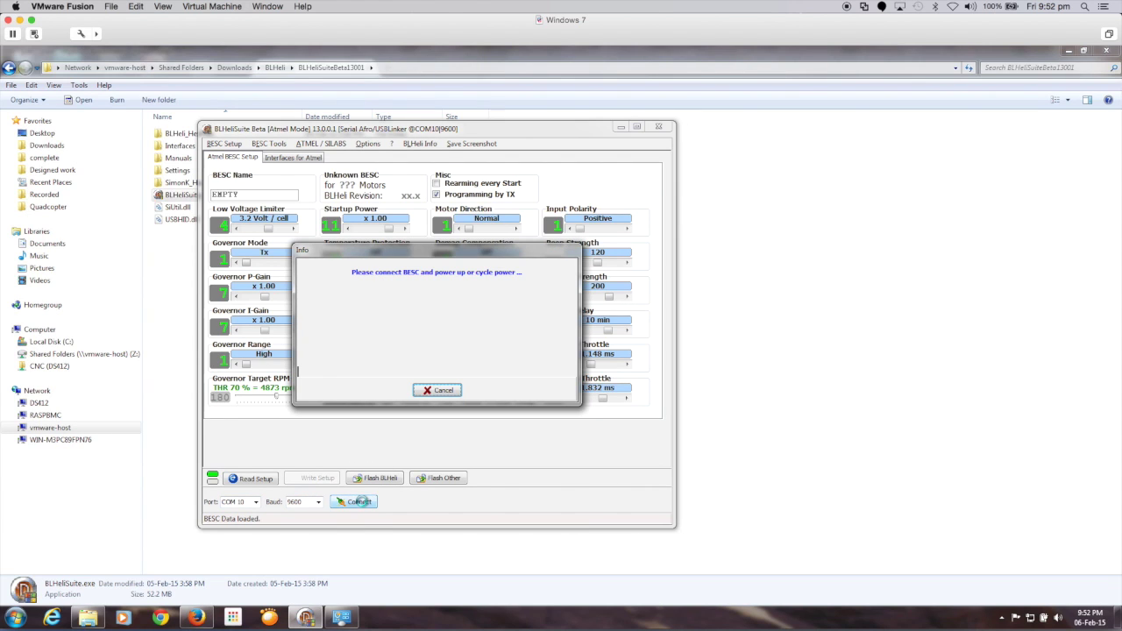
left_click(436, 391)
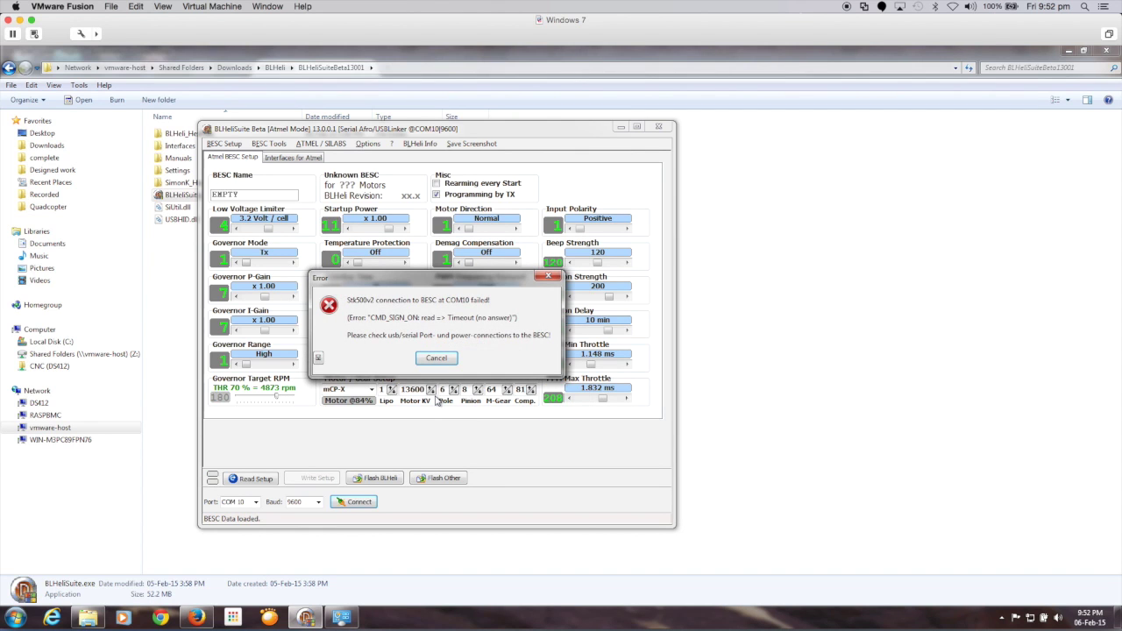
left_click(437, 359)
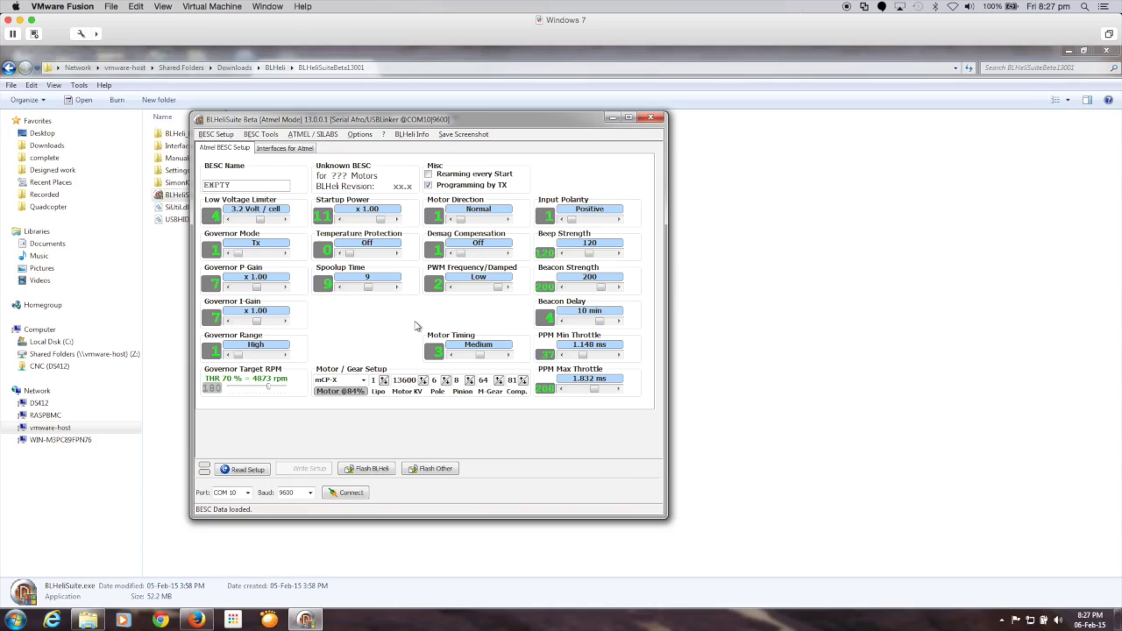
Step: Connect to the ESC and read its setup, which prompts the offer to flash BLHeli firmware
left_click(351, 494)
left_click(252, 472)
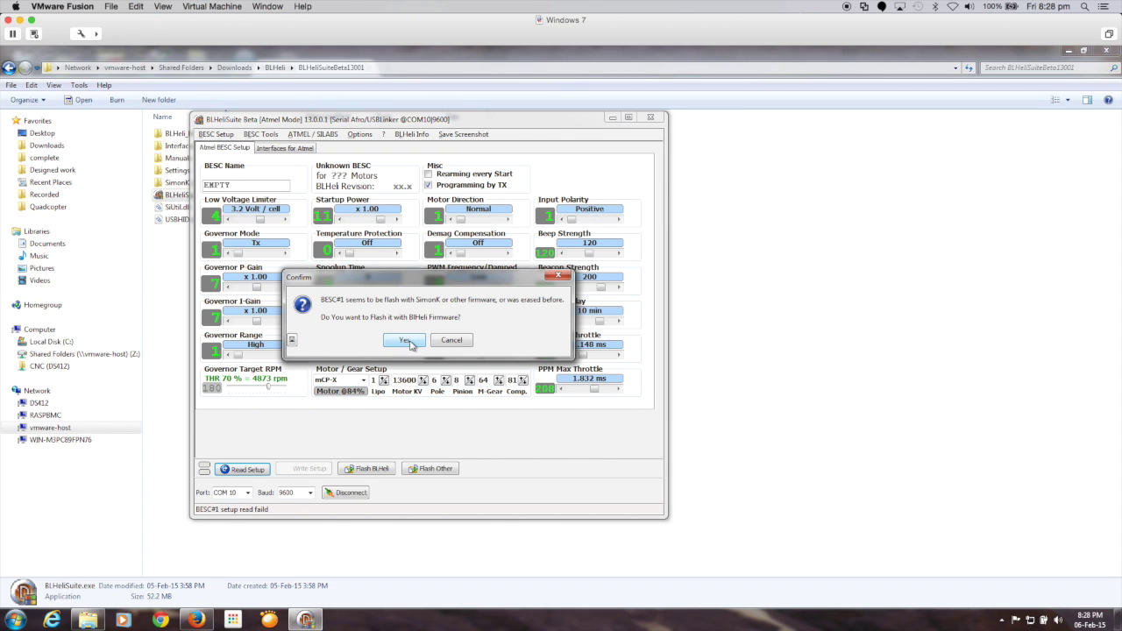
Step: Flash the ESC with the Rev 13.0 Afro 30A MULTI firmware from the Flash Assistant
left_click(405, 341)
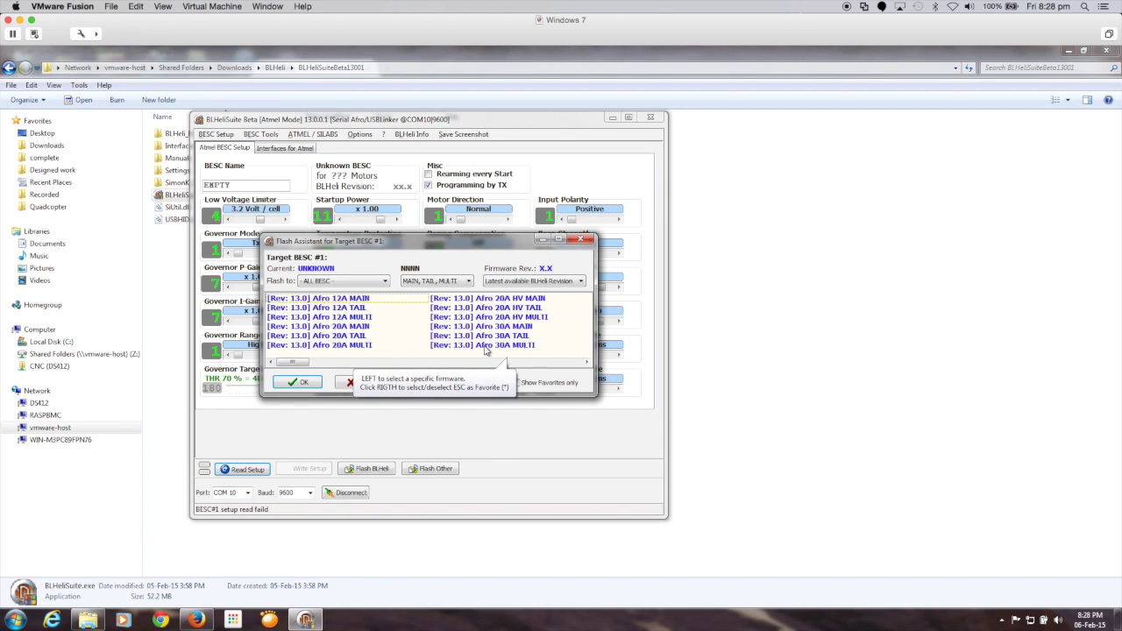
left_click(487, 348)
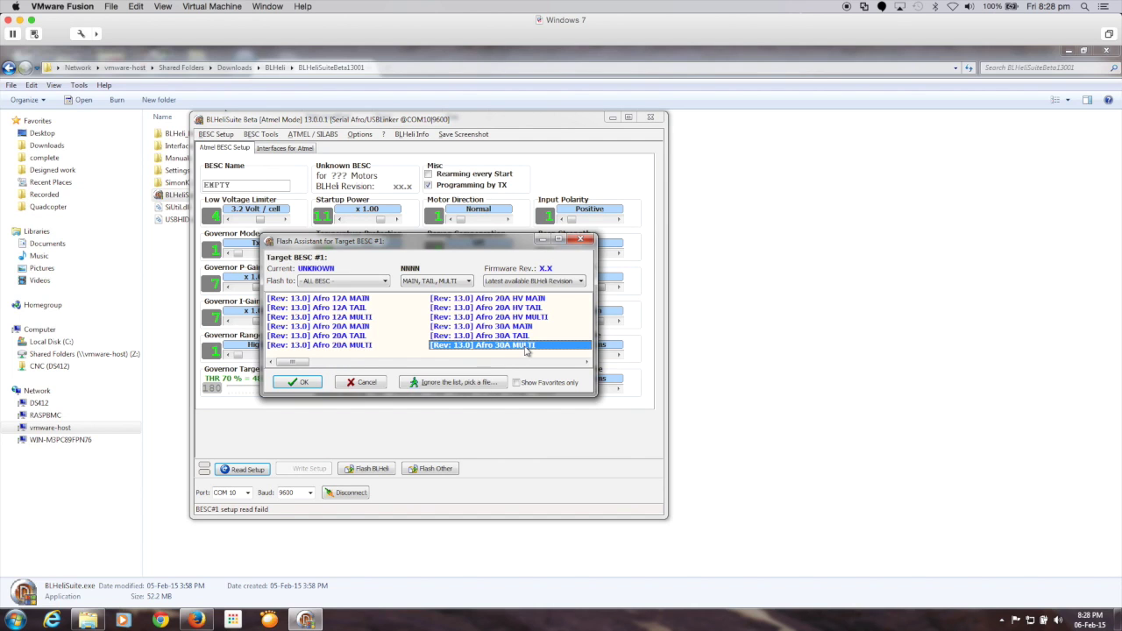
left_click(298, 382)
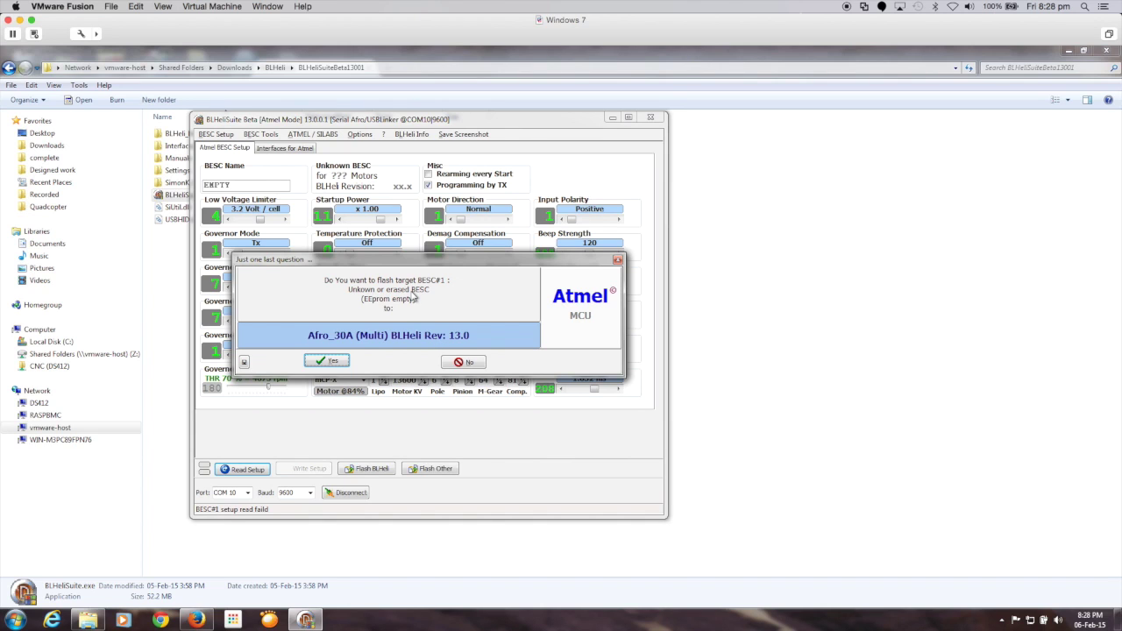
left_click(333, 360)
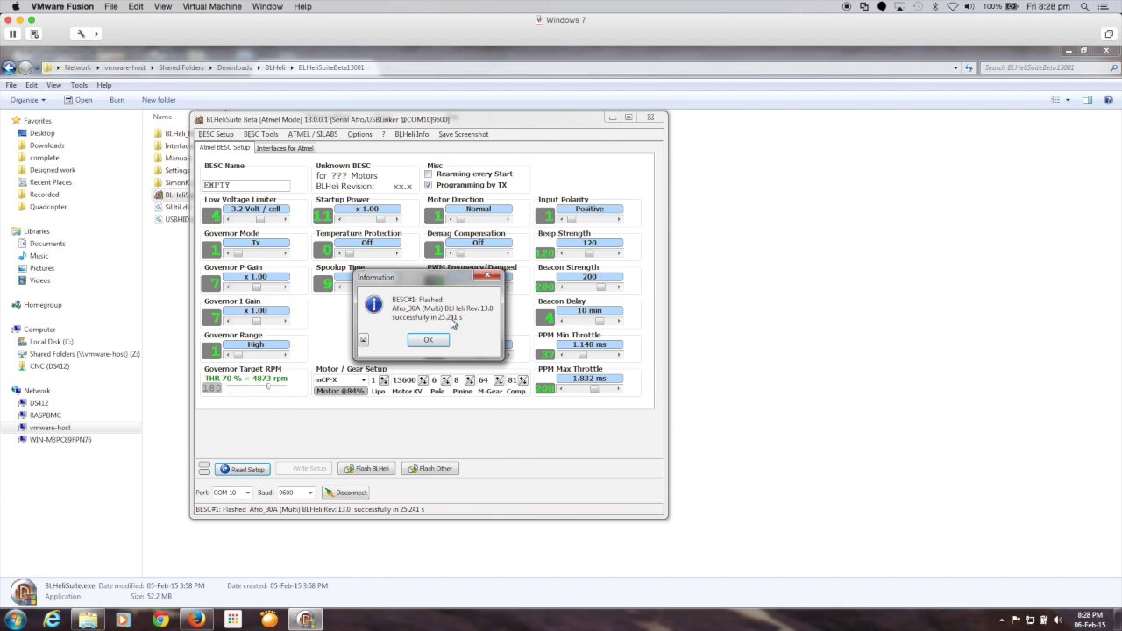
Step: Dismiss the flash success message and set PWM Frequency/Damped from High to Damped Light
left_click(433, 341)
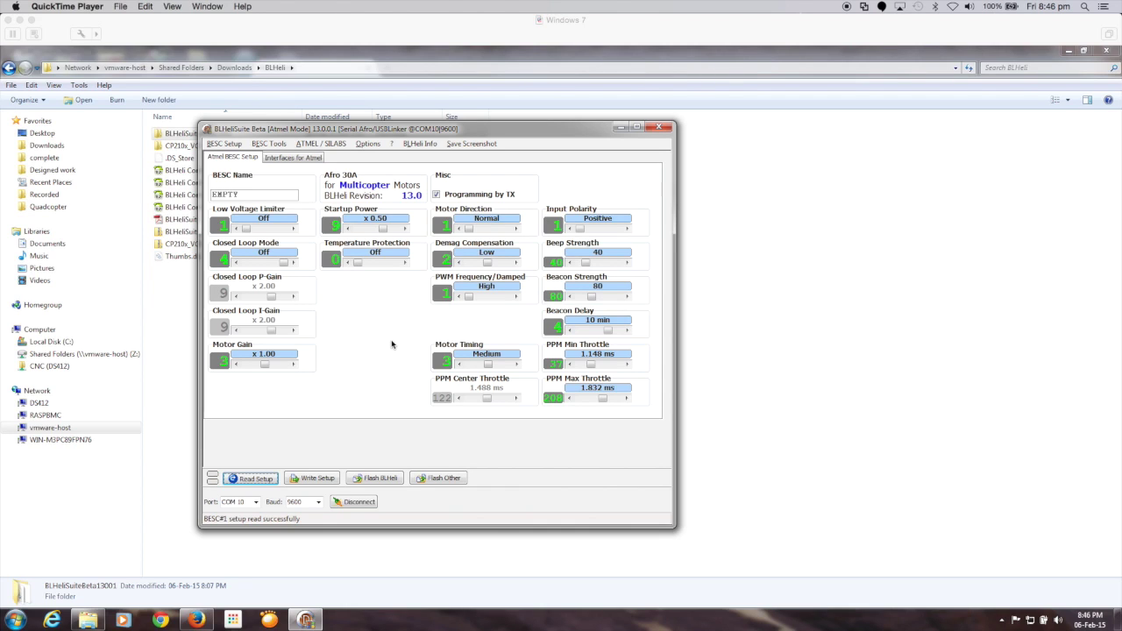
left_click(517, 298)
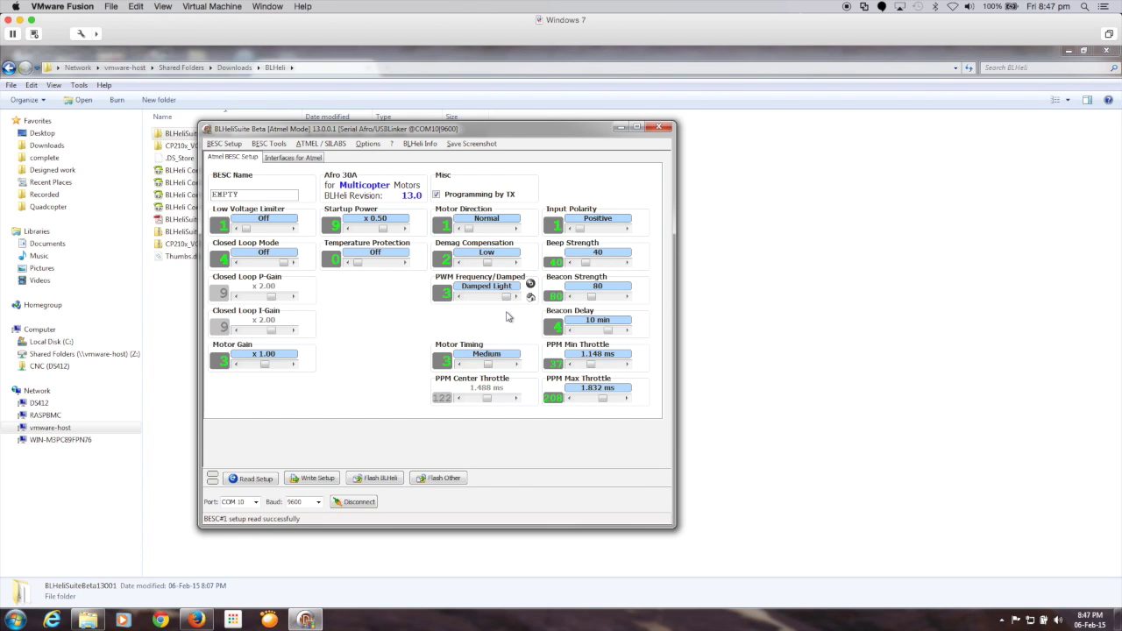
Step: Step Motor Timing up from Medium through Medium High to High
left_click(515, 364)
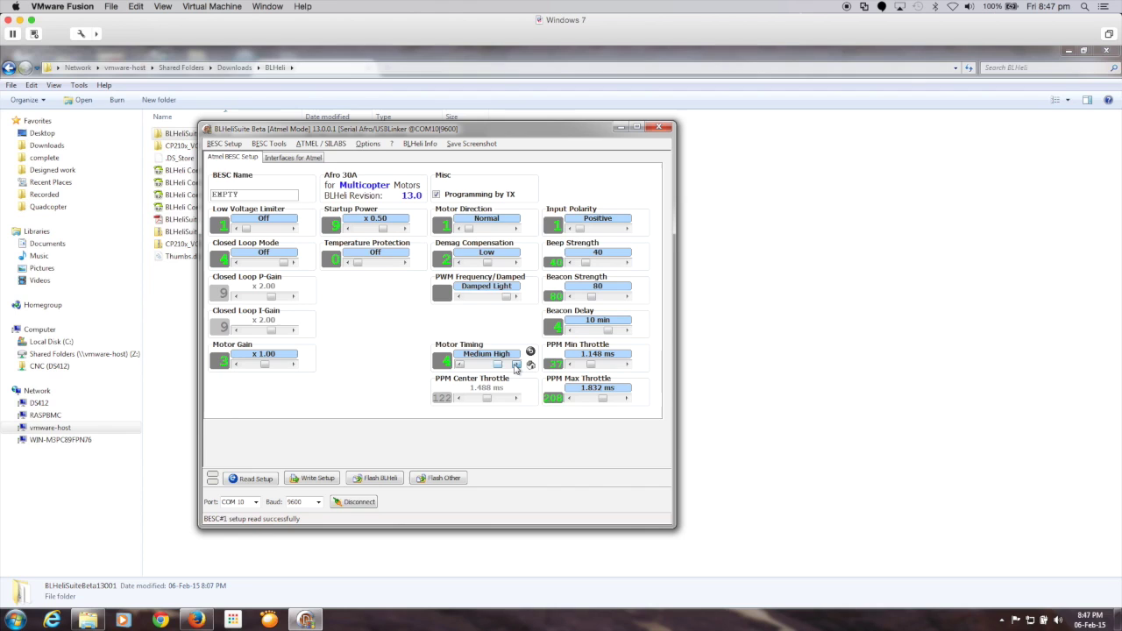
left_click(515, 364)
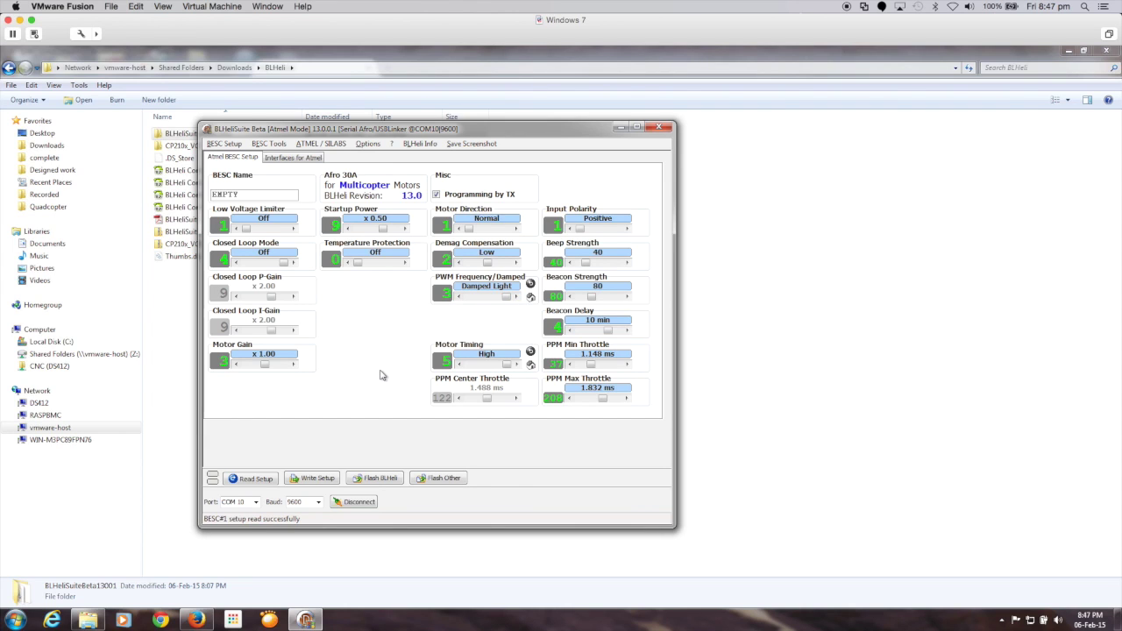
Step: Write the Damped Light and High timing setup to the ESC and dismiss 'BESC#1: Write OK.'
left_click(321, 479)
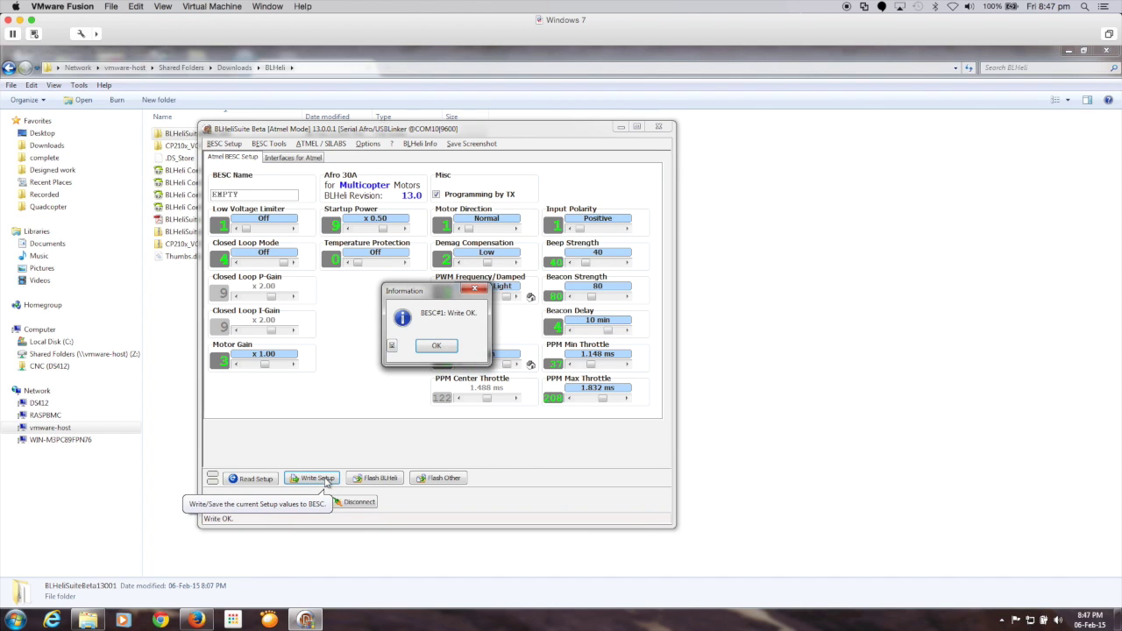
left_click(436, 347)
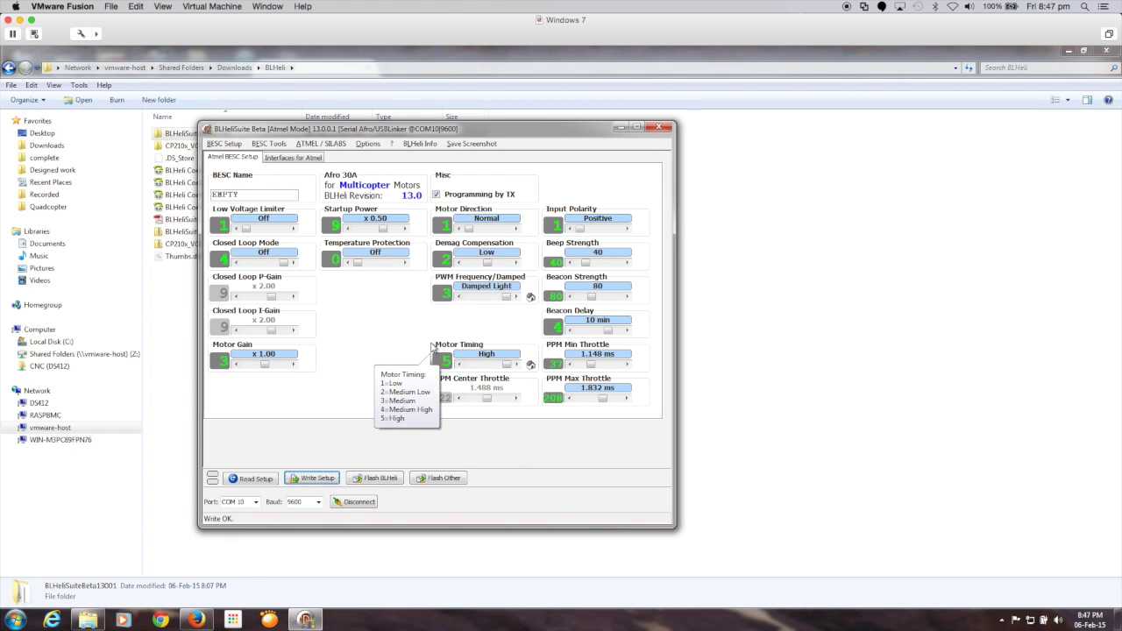